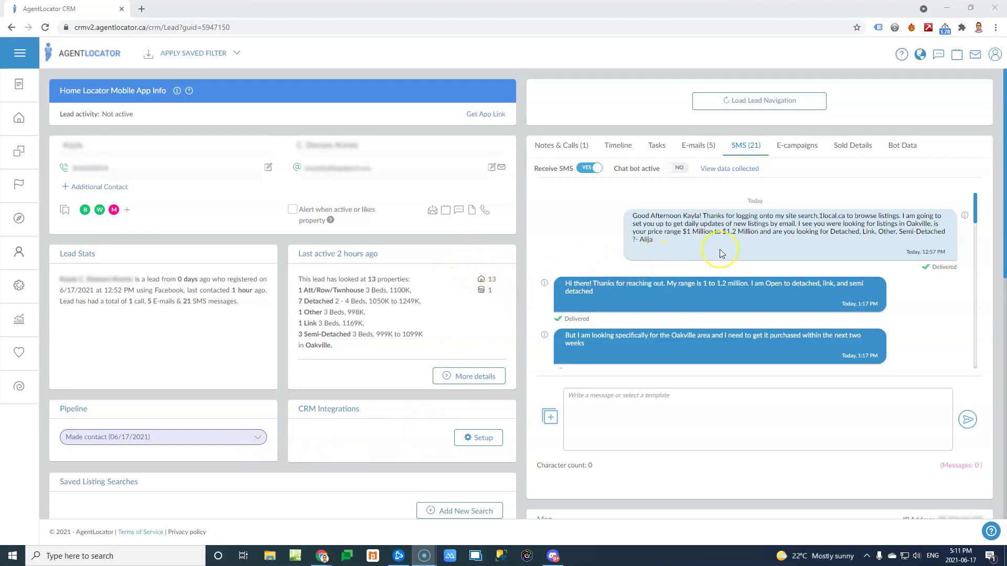
{"action": "scroll", "coordinate": [716, 264], "scroll_direction": "down", "scroll_amount": 1}
{"action": "scroll", "coordinate": [717, 262], "scroll_direction": "down", "scroll_amount": 1}
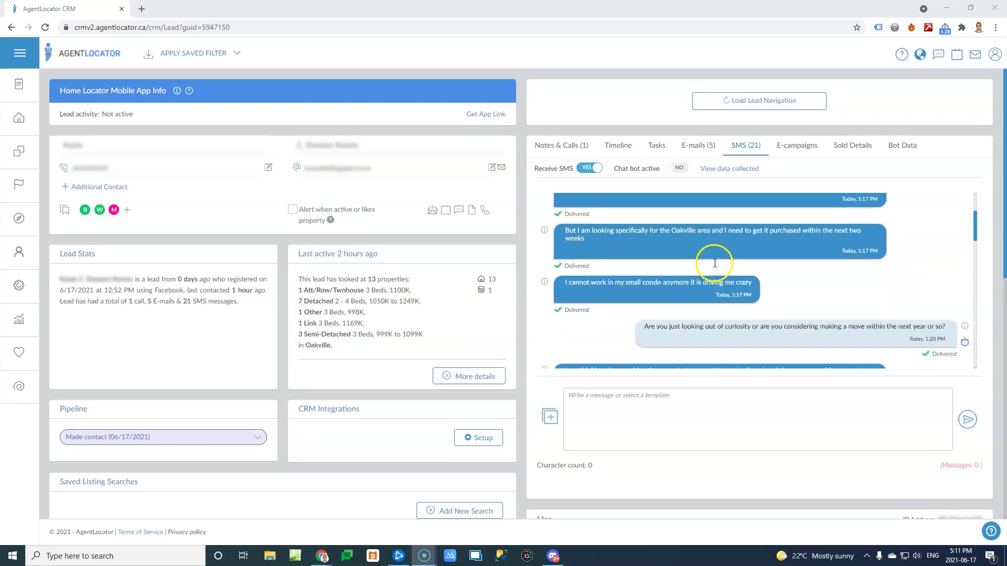
{"action": "scroll", "coordinate": [715, 260], "scroll_direction": "up", "scroll_amount": 2}
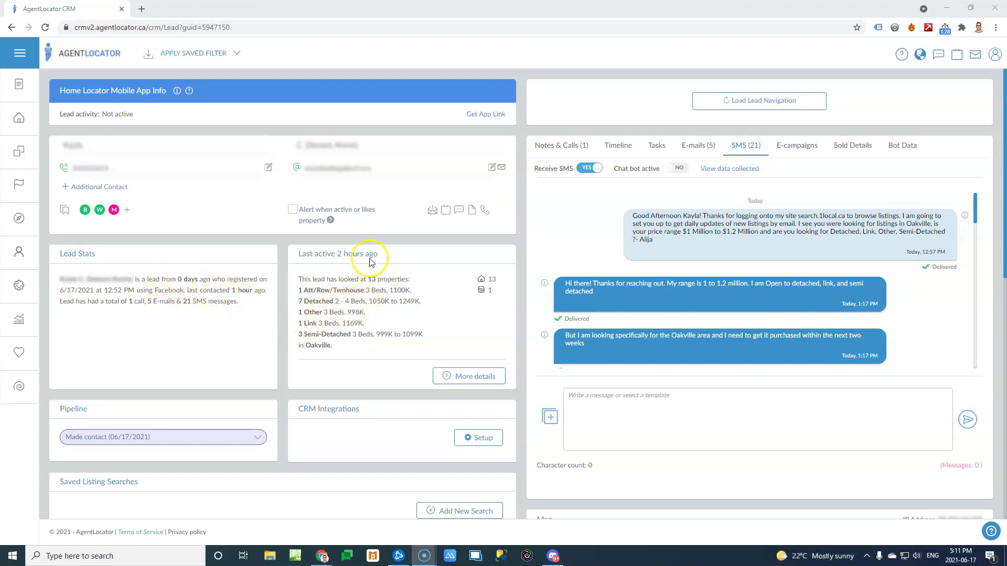
Step: Check the lead's last-active time (2 hours ago) and the list of properties viewed
{"action": "left_click_drag", "start_coordinate": [335, 253], "coordinate": [395, 258]}
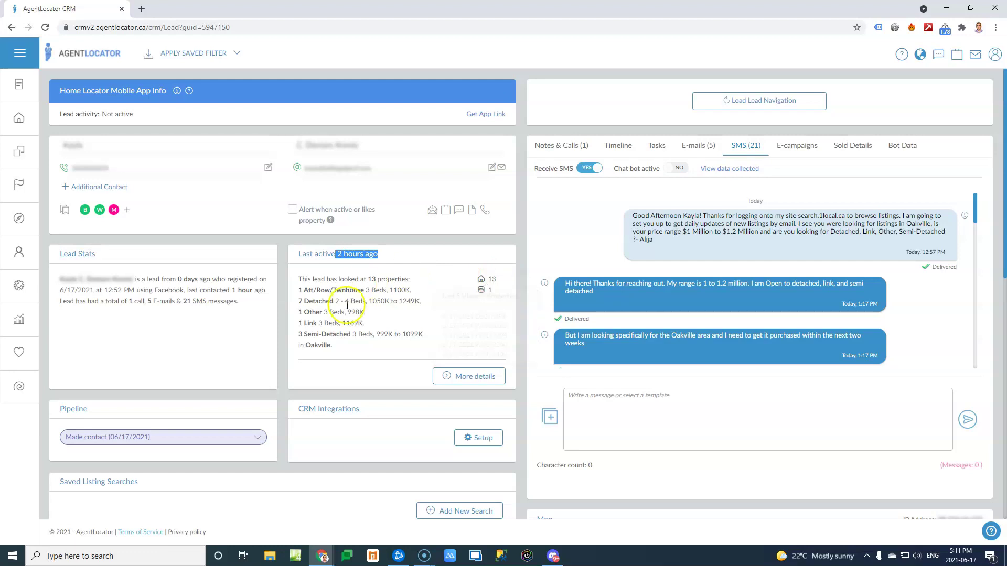
{"action": "left_click", "coordinate": [464, 377]}
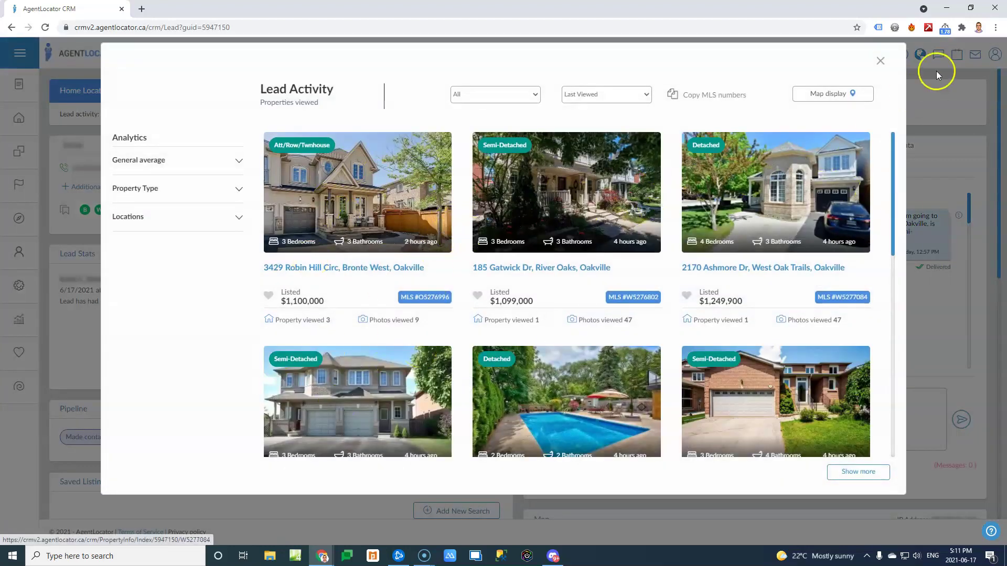
{"action": "left_click", "coordinate": [880, 61]}
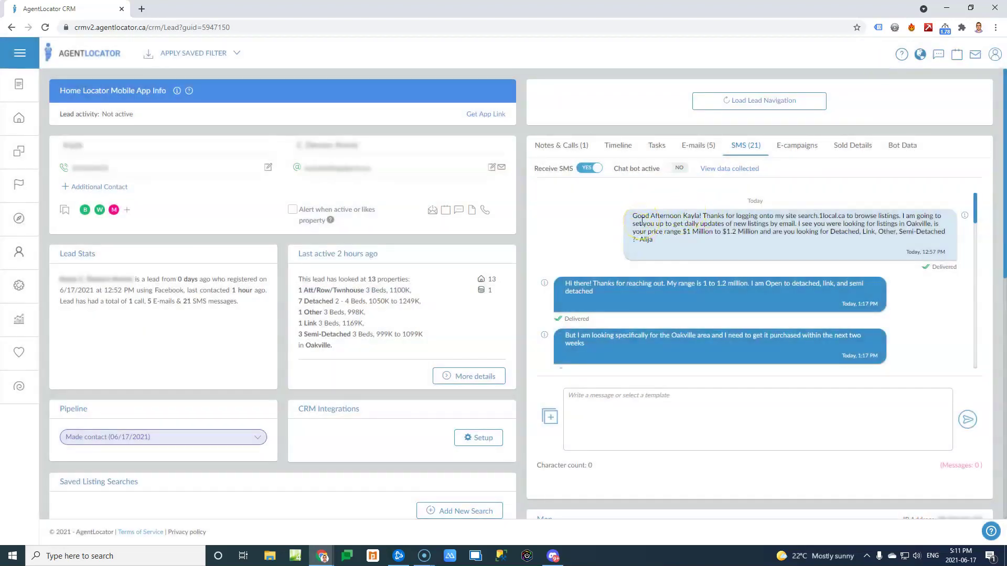
Step: Read through the bot's SMS messages and replies, then show the lead's notes and recorded call
{"action": "left_click_drag", "start_coordinate": [654, 216], "coordinate": [775, 236]}
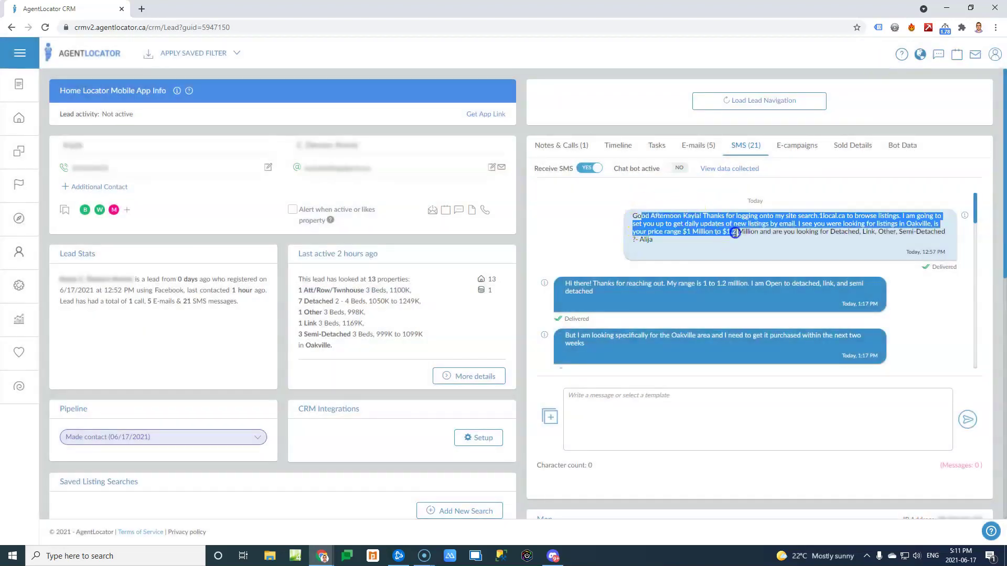
{"action": "left_click", "coordinate": [776, 237]}
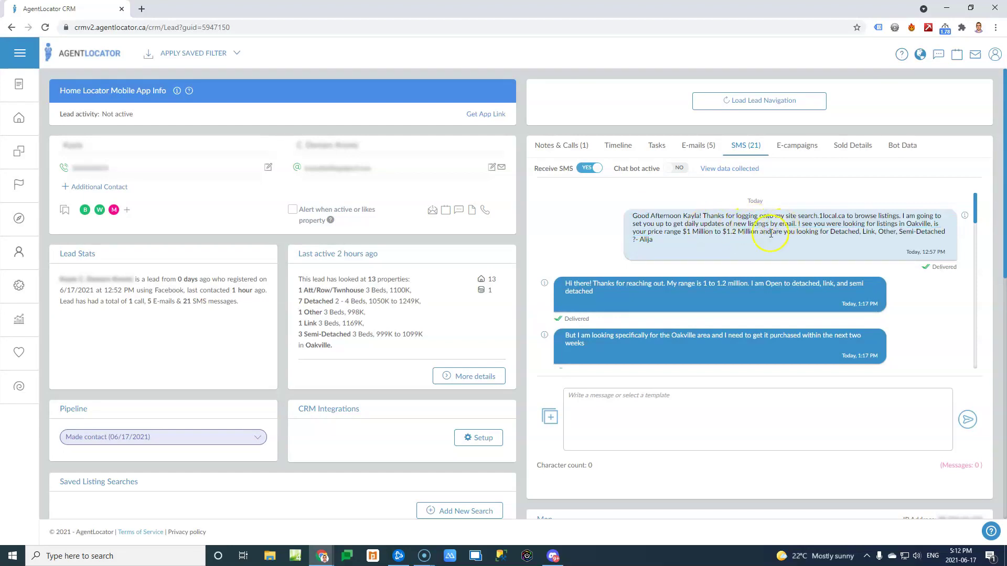
{"action": "left_click_drag", "start_coordinate": [564, 284], "coordinate": [801, 284]}
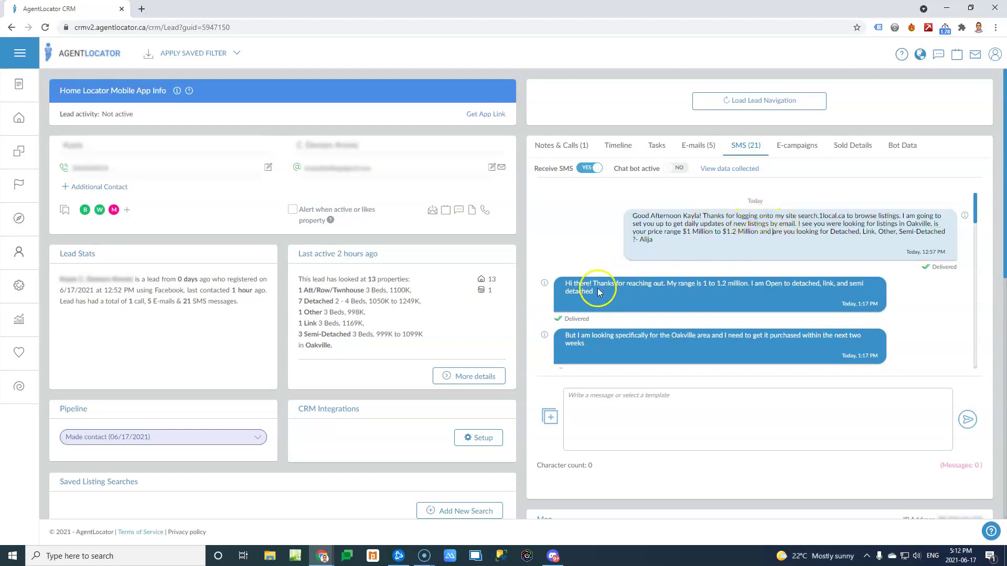
{"action": "scroll", "coordinate": [800, 285], "scroll_direction": "down", "scroll_amount": 1}
{"action": "left_click", "coordinate": [677, 286]}
{"action": "scroll", "coordinate": [686, 283], "scroll_direction": "down", "scroll_amount": 1}
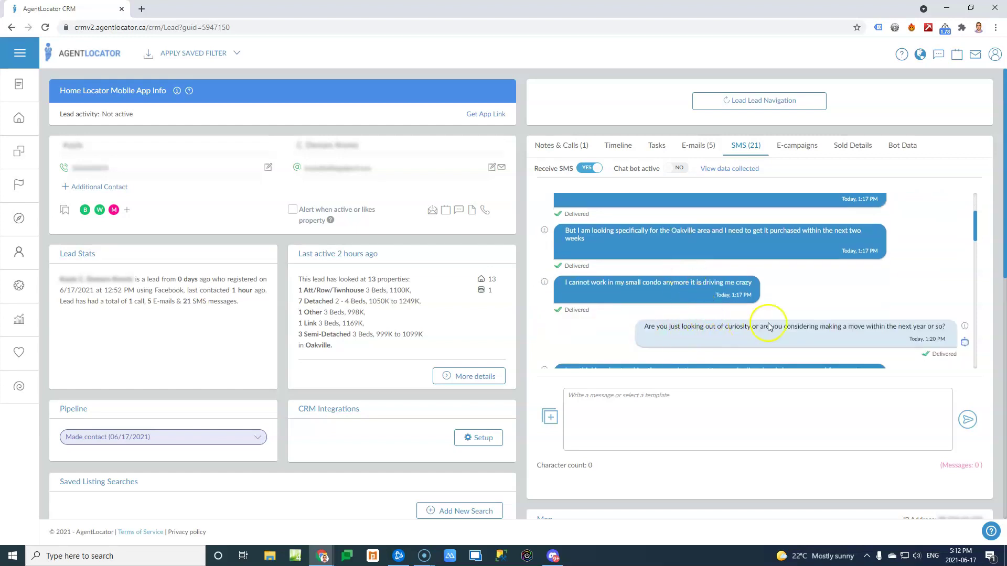
{"action": "scroll", "coordinate": [834, 321], "scroll_direction": "down", "scroll_amount": 1}
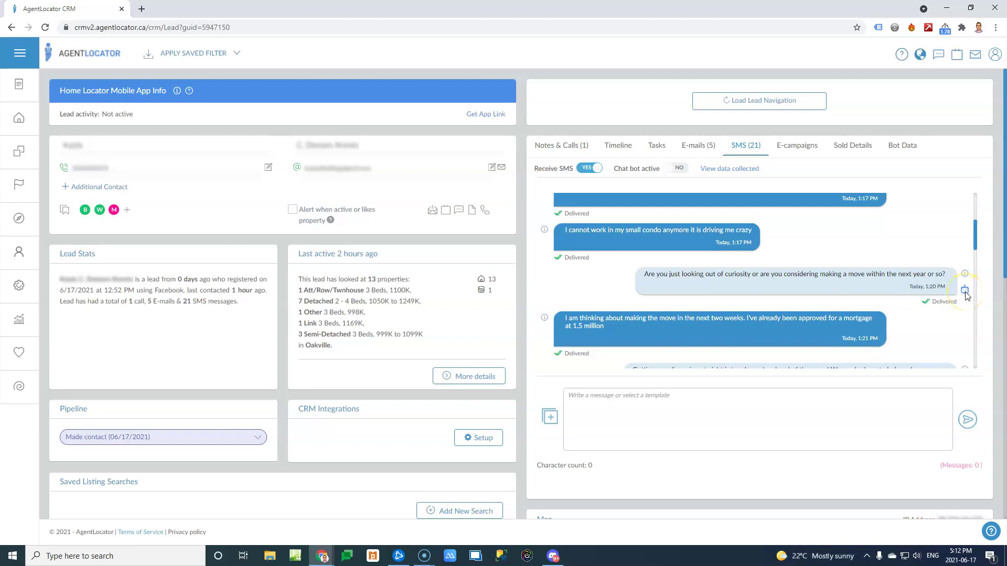
{"action": "scroll", "coordinate": [951, 297], "scroll_direction": "down", "scroll_amount": 1}
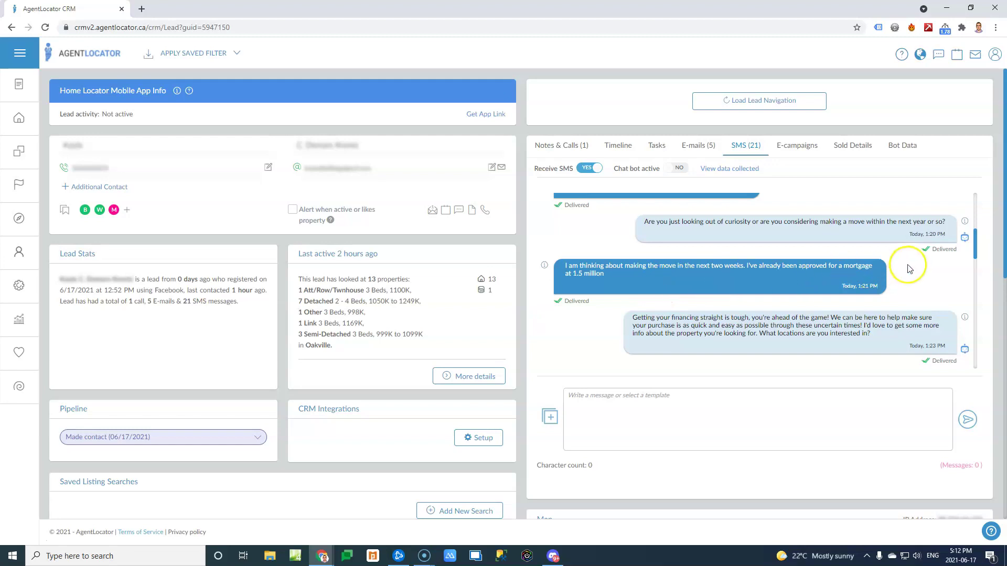
{"action": "scroll", "coordinate": [944, 264], "scroll_direction": "down", "scroll_amount": 1}
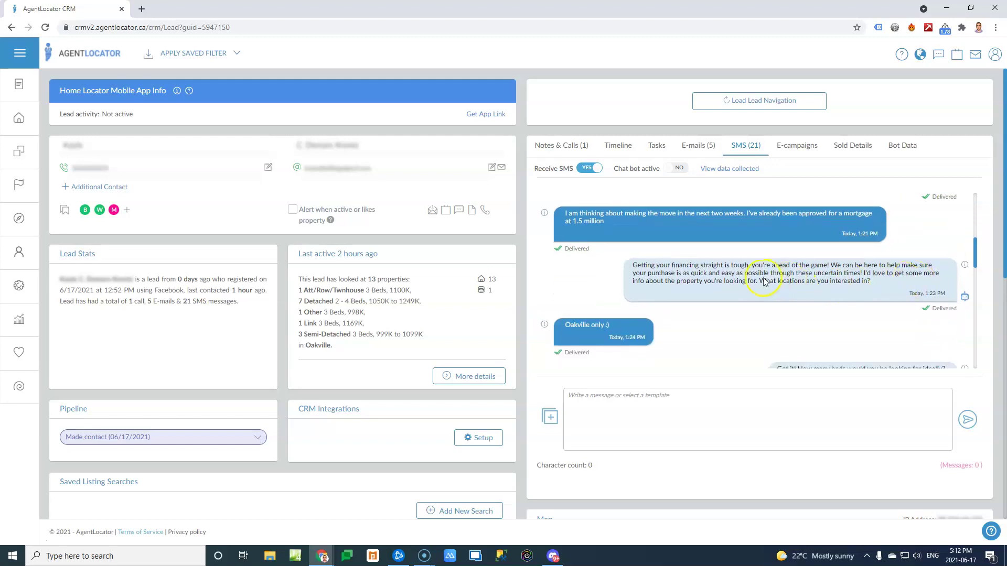
{"action": "scroll", "coordinate": [765, 282], "scroll_direction": "down", "scroll_amount": 1}
{"action": "scroll", "coordinate": [850, 256], "scroll_direction": "up", "scroll_amount": 1}
{"action": "scroll", "coordinate": [787, 288], "scroll_direction": "down", "scroll_amount": 1}
{"action": "scroll", "coordinate": [771, 280], "scroll_direction": "down", "scroll_amount": 1}
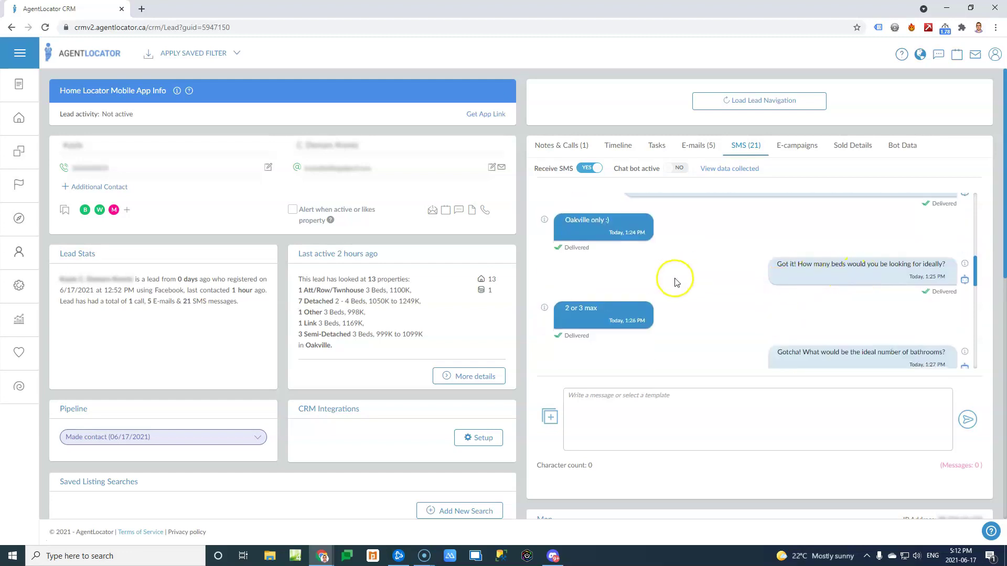
{"action": "scroll", "coordinate": [724, 269], "scroll_direction": "down", "scroll_amount": 1}
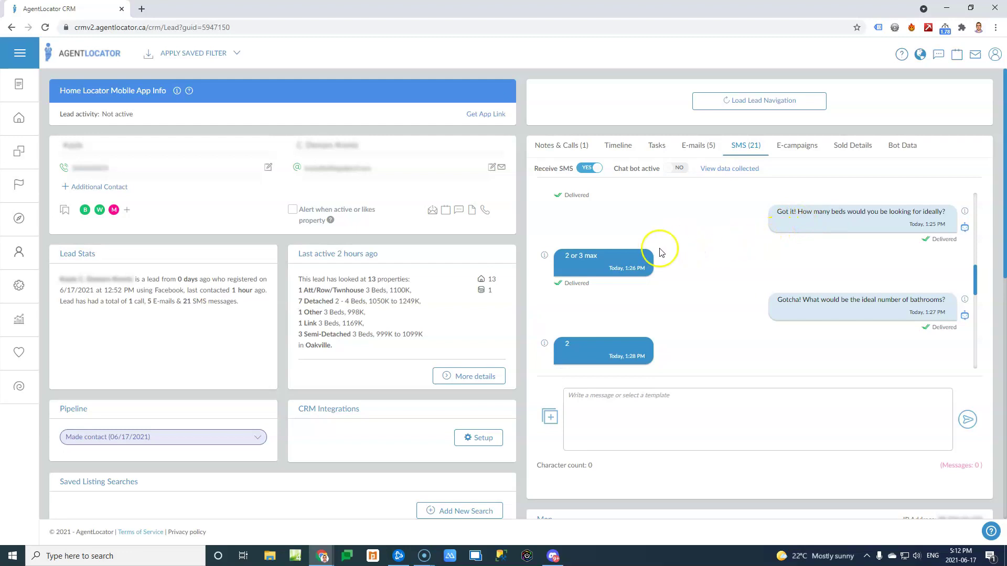
{"action": "scroll", "coordinate": [787, 284], "scroll_direction": "down", "scroll_amount": 1}
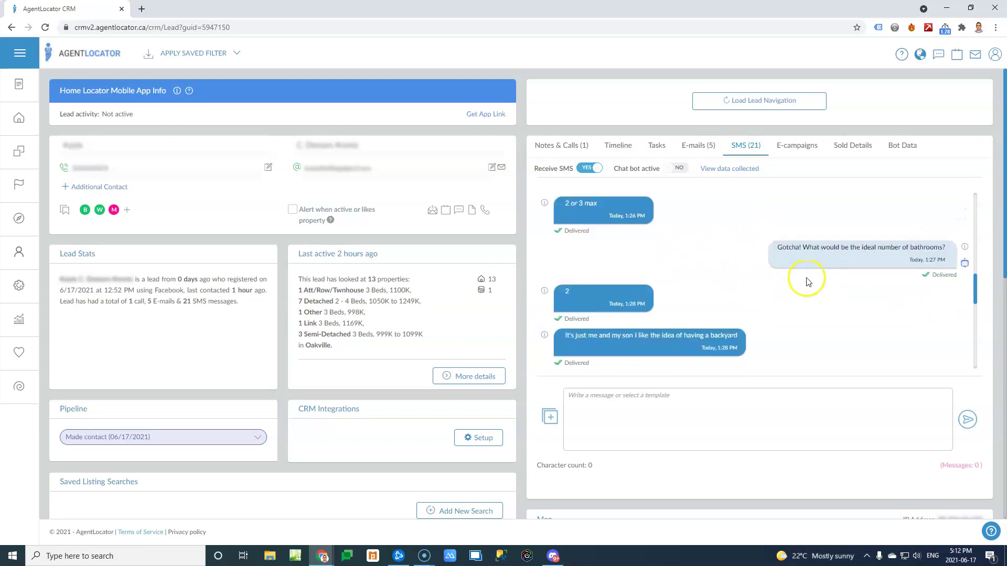
{"action": "scroll", "coordinate": [847, 272], "scroll_direction": "down", "scroll_amount": 1}
{"action": "scroll", "coordinate": [857, 276], "scroll_direction": "down", "scroll_amount": 1}
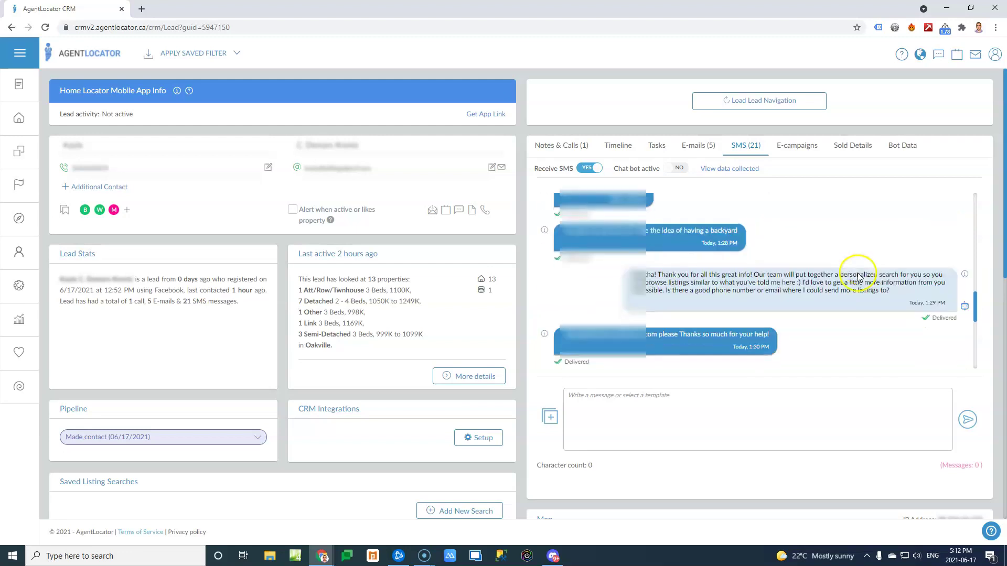
{"action": "scroll", "coordinate": [807, 276], "scroll_direction": "down", "scroll_amount": 1}
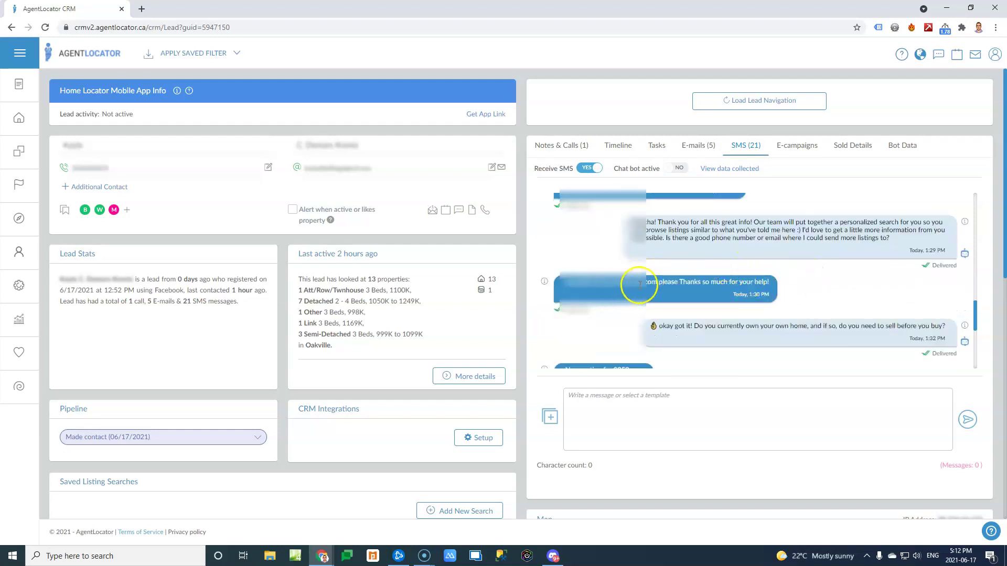
{"action": "scroll", "coordinate": [872, 285], "scroll_direction": "down", "scroll_amount": 1}
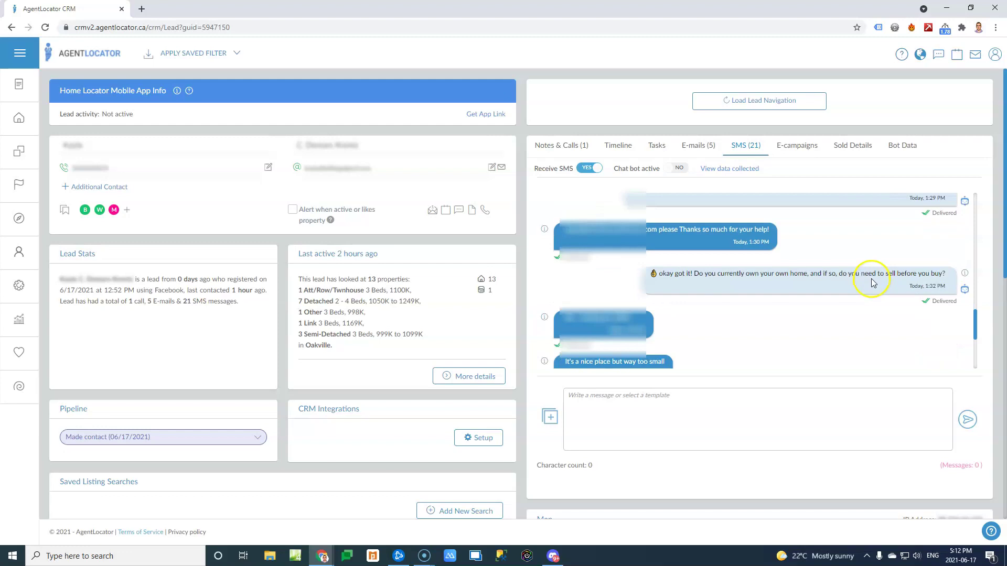
{"action": "scroll", "coordinate": [872, 275], "scroll_direction": "down", "scroll_amount": 1}
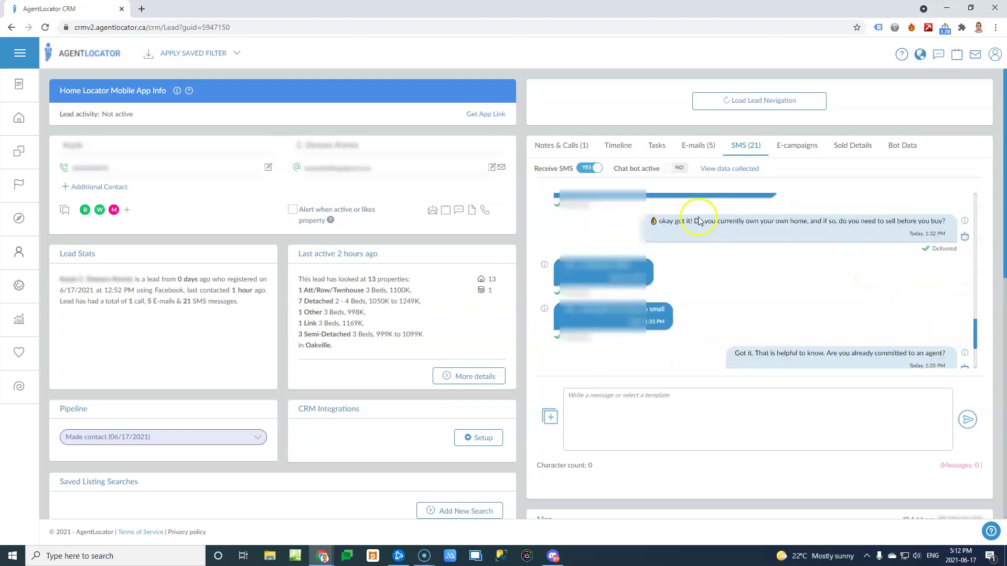
{"action": "scroll", "coordinate": [698, 221], "scroll_direction": "up", "scroll_amount": 1}
{"action": "scroll", "coordinate": [854, 270], "scroll_direction": "down", "scroll_amount": 1}
{"action": "scroll", "coordinate": [855, 272], "scroll_direction": "down", "scroll_amount": 2}
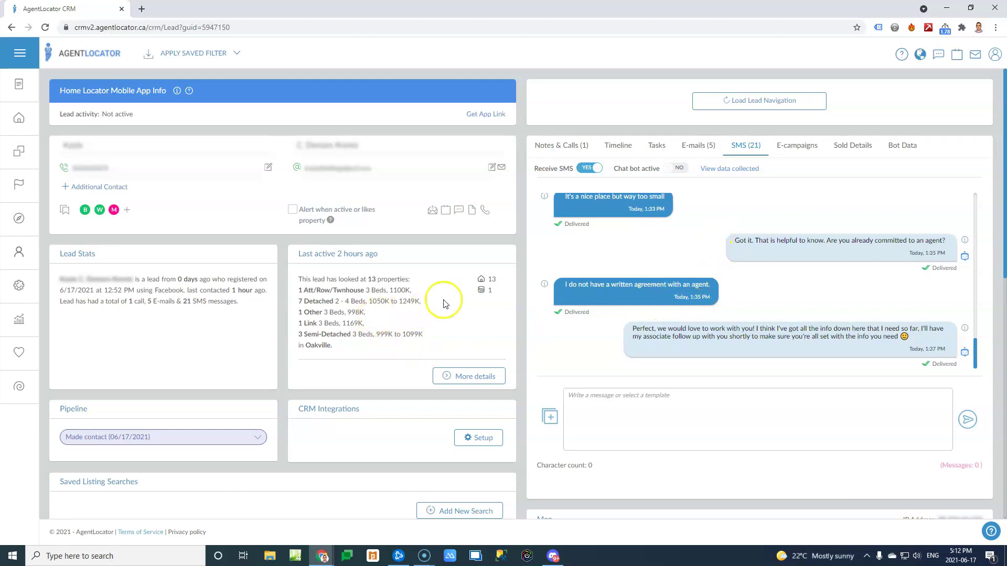
{"action": "left_click", "coordinate": [559, 146]}
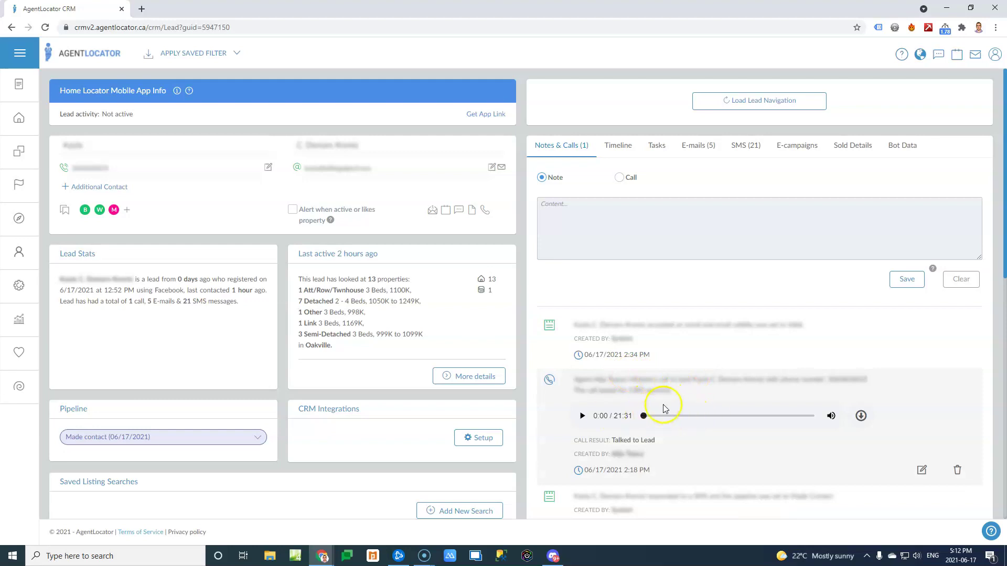
Step: Show the Bot Data tab with the lead's Location, Timeframe and Max Price details
{"action": "left_click", "coordinate": [902, 146]}
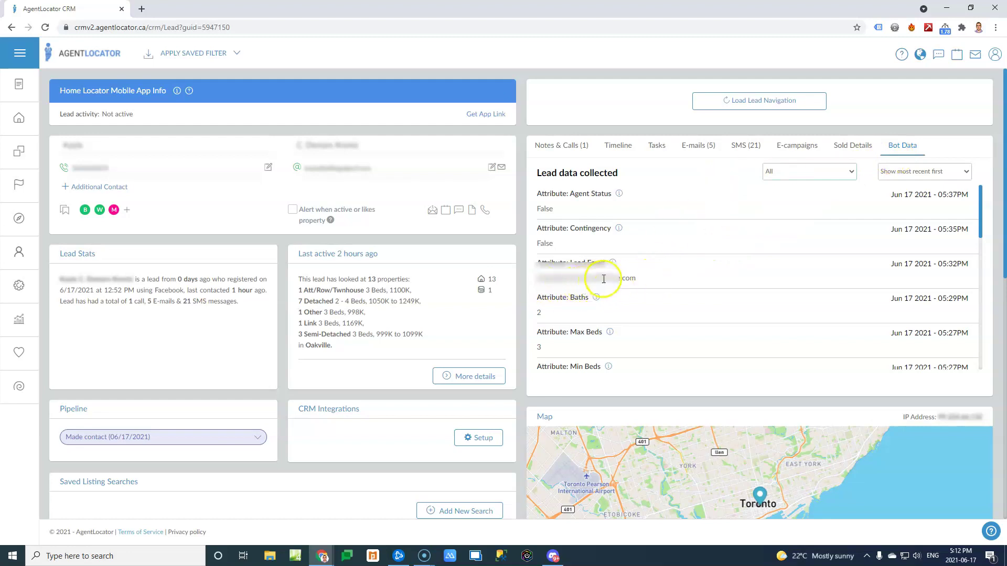
{"action": "scroll", "coordinate": [593, 277], "scroll_direction": "down", "scroll_amount": 1}
{"action": "scroll", "coordinate": [566, 257], "scroll_direction": "down", "scroll_amount": 2}
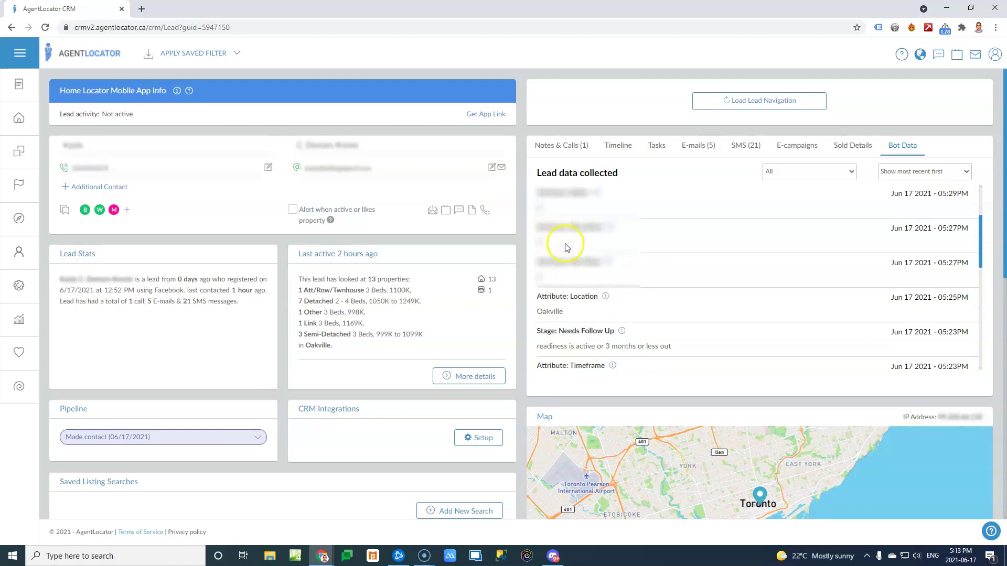
{"action": "scroll", "coordinate": [568, 248], "scroll_direction": "down", "scroll_amount": 1}
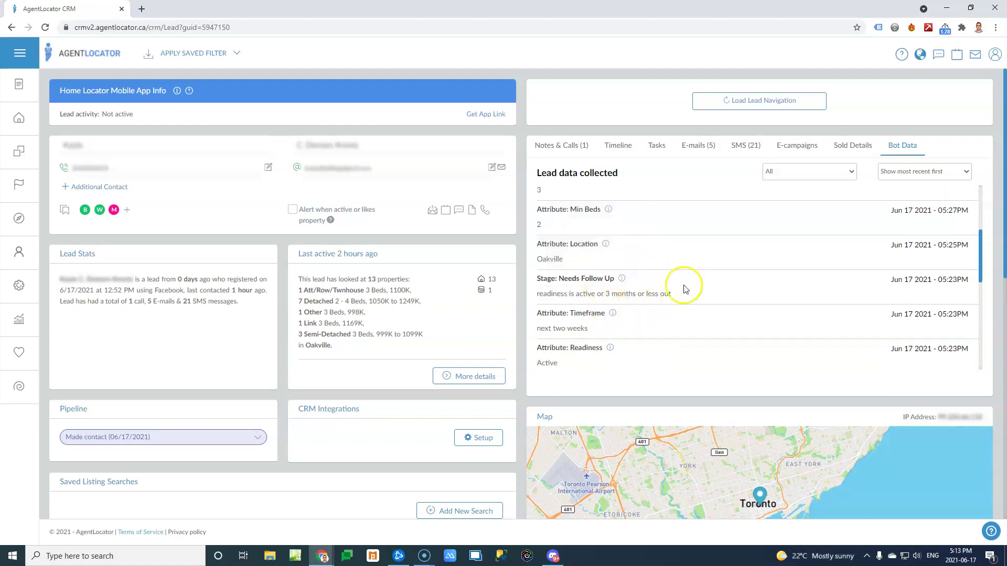
{"action": "scroll", "coordinate": [655, 307], "scroll_direction": "down", "scroll_amount": 1}
{"action": "scroll", "coordinate": [665, 307], "scroll_direction": "down", "scroll_amount": 1}
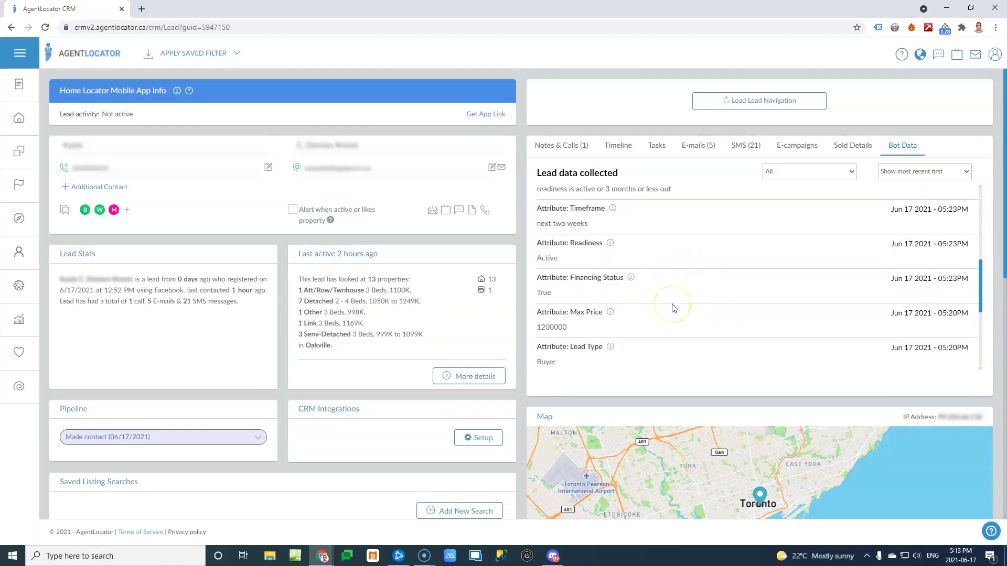
{"action": "scroll", "coordinate": [672, 309], "scroll_direction": "down", "scroll_amount": 1}
{"action": "scroll", "coordinate": [673, 307], "scroll_direction": "up", "scroll_amount": 3}
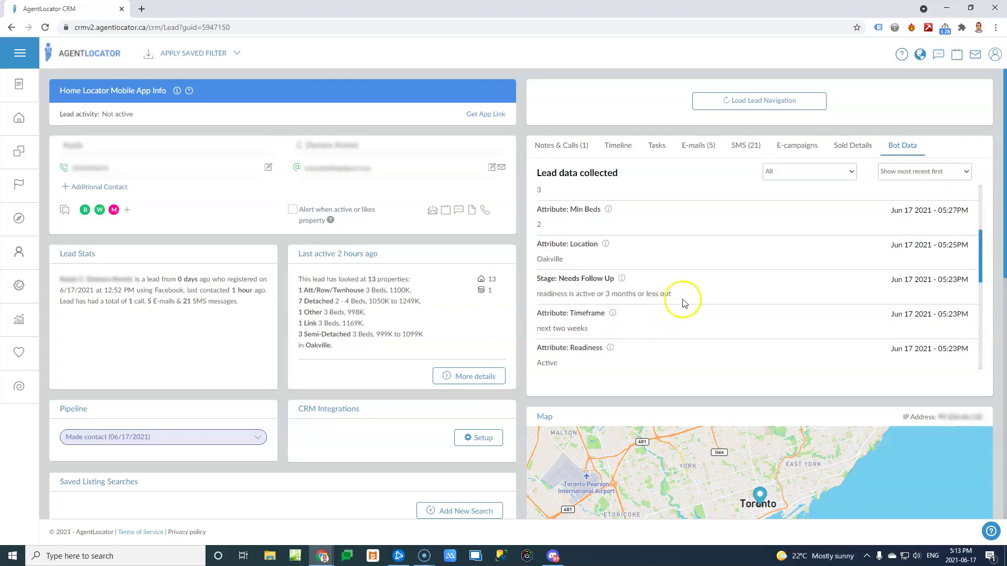
Step: Return to the SMS (21) thread and view it from the agent's first greeting
{"action": "left_click", "coordinate": [752, 151]}
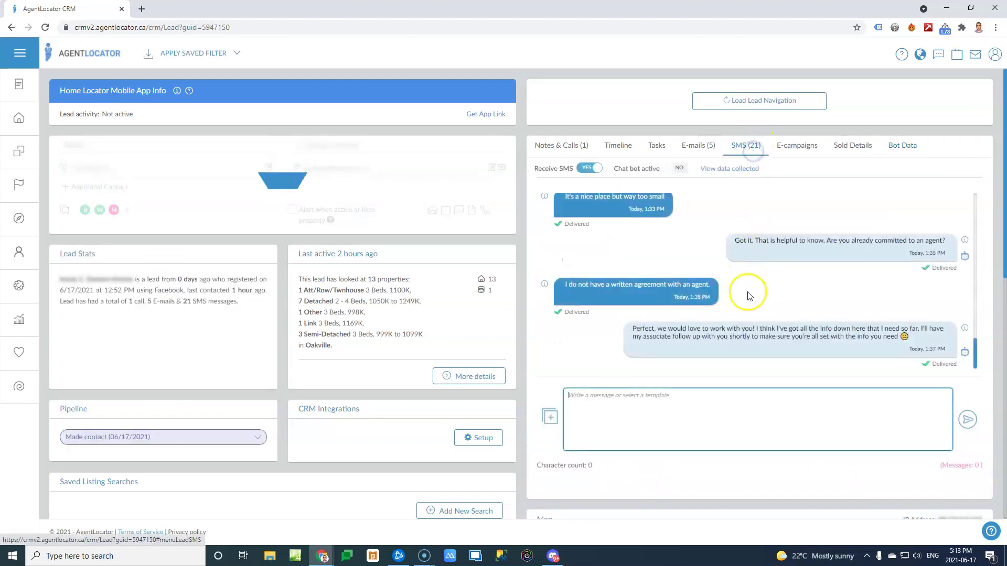
{"action": "scroll", "coordinate": [748, 301], "scroll_direction": "up", "scroll_amount": 2}
{"action": "scroll", "coordinate": [746, 300], "scroll_direction": "up", "scroll_amount": 3}
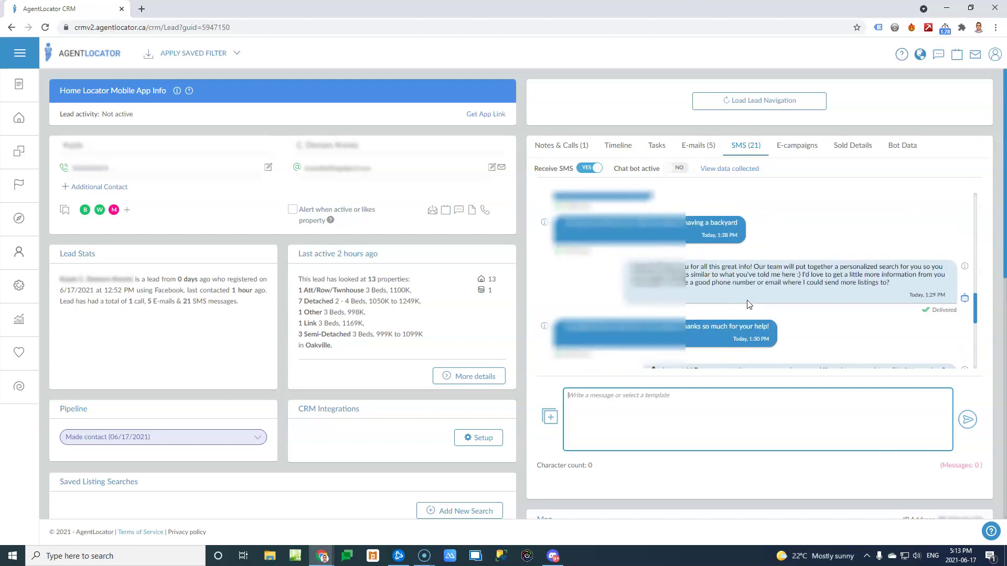
{"action": "scroll", "coordinate": [746, 303], "scroll_direction": "up", "scroll_amount": 3}
{"action": "scroll", "coordinate": [744, 307], "scroll_direction": "up", "scroll_amount": 3}
{"action": "scroll", "coordinate": [744, 307], "scroll_direction": "up", "scroll_amount": 3}
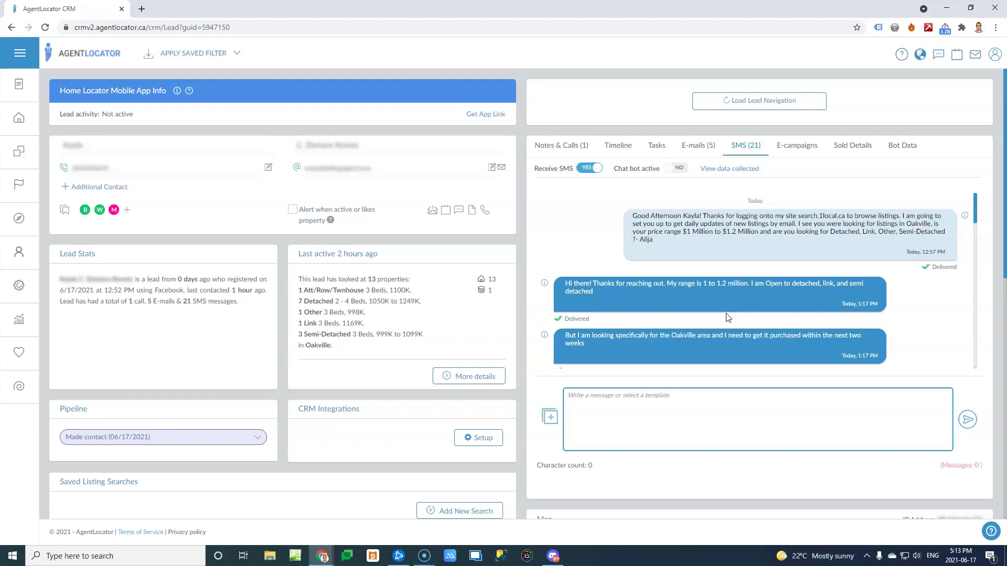
{"action": "left_click", "coordinate": [364, 286]}
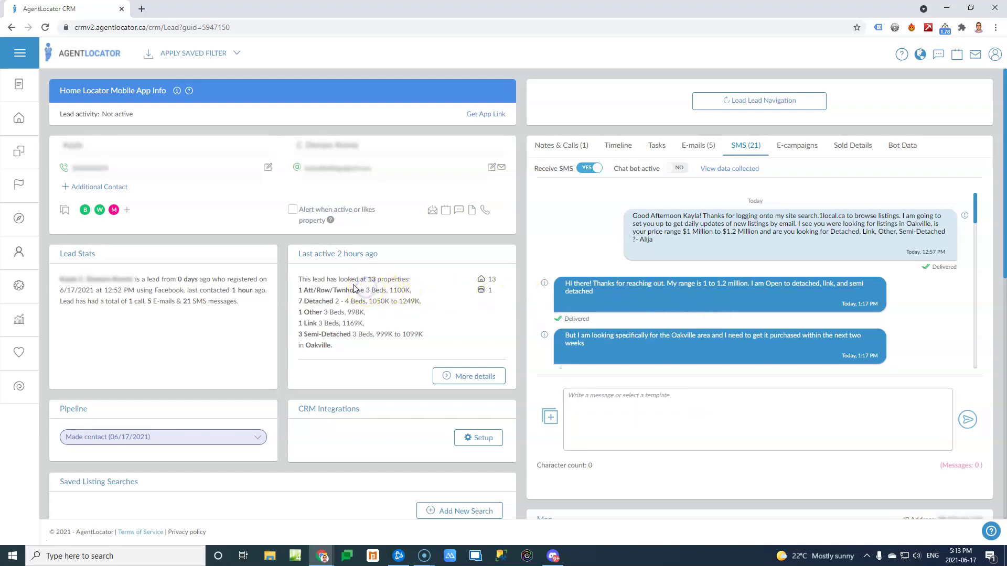